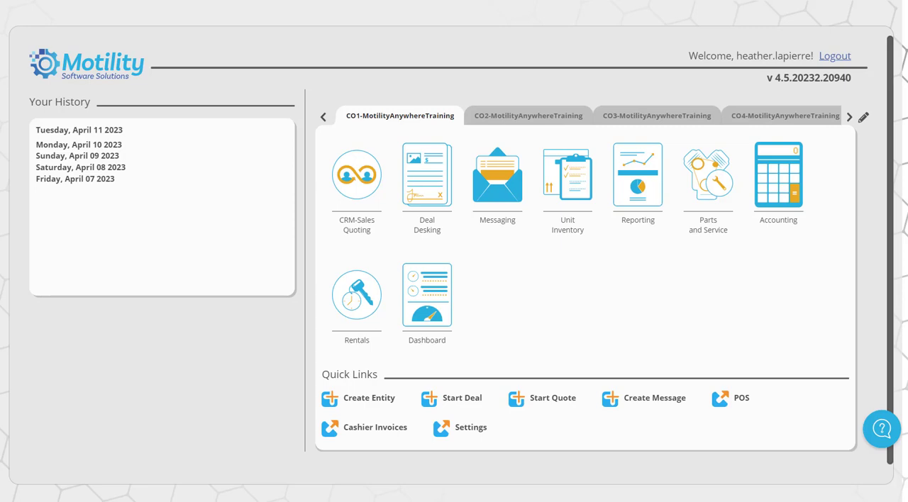
Open Accounting for company 1, profit center CO1, and add a new recurring journal entry
click(784, 225)
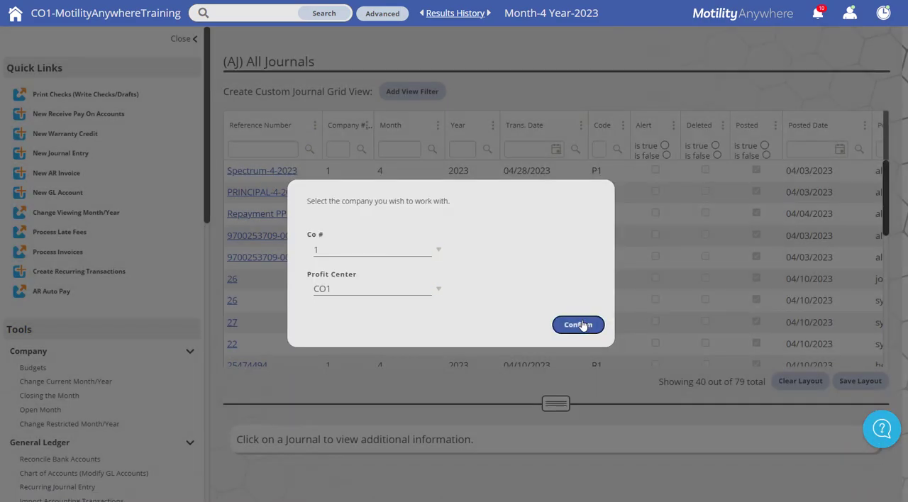
click(579, 325)
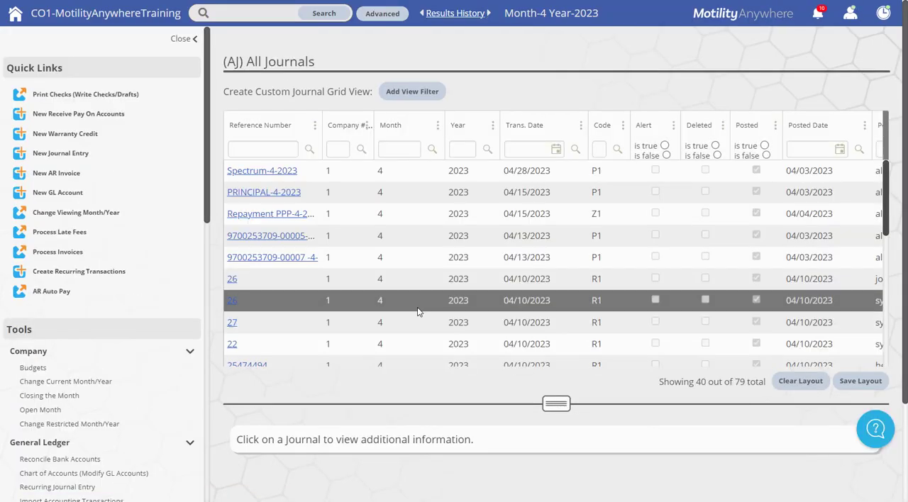
drag(209, 224, 209, 335)
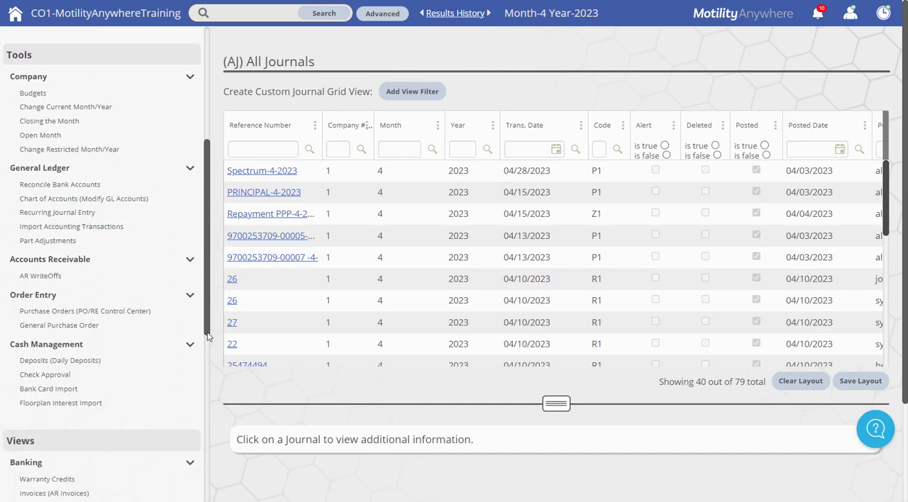
click(132, 217)
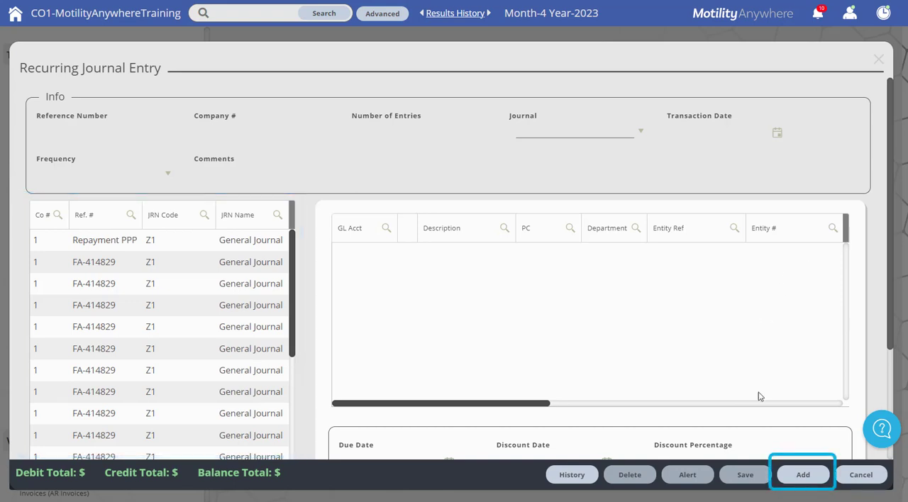
click(801, 477)
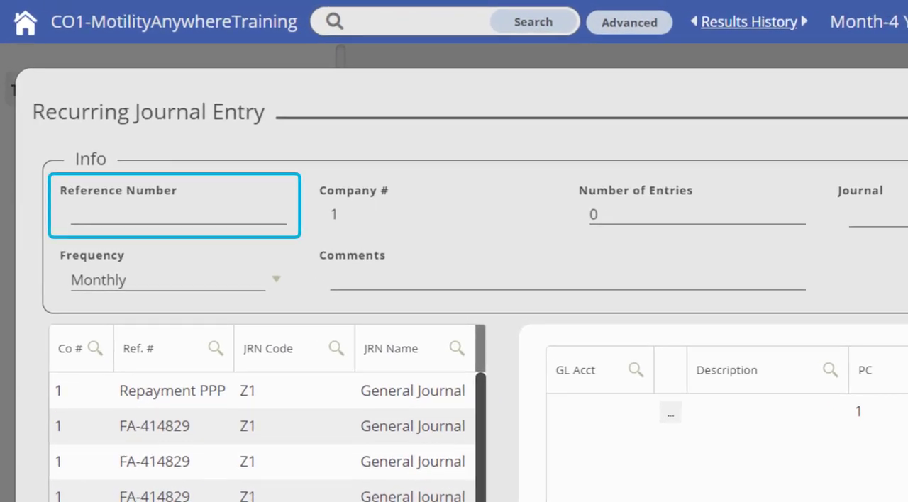
Set the recurring entry's reference number to Spectrum-2023 and its number of entries to 12
click(108, 215)
text(Spe)
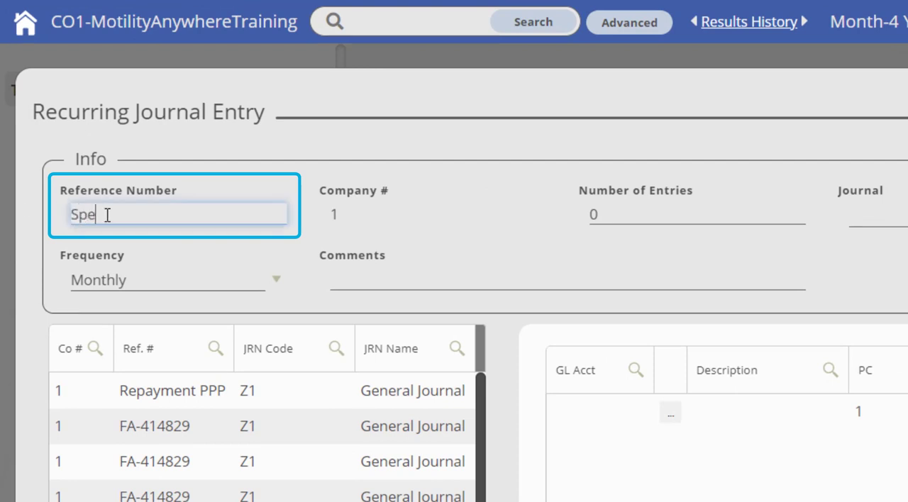
text(ctrum-2023)
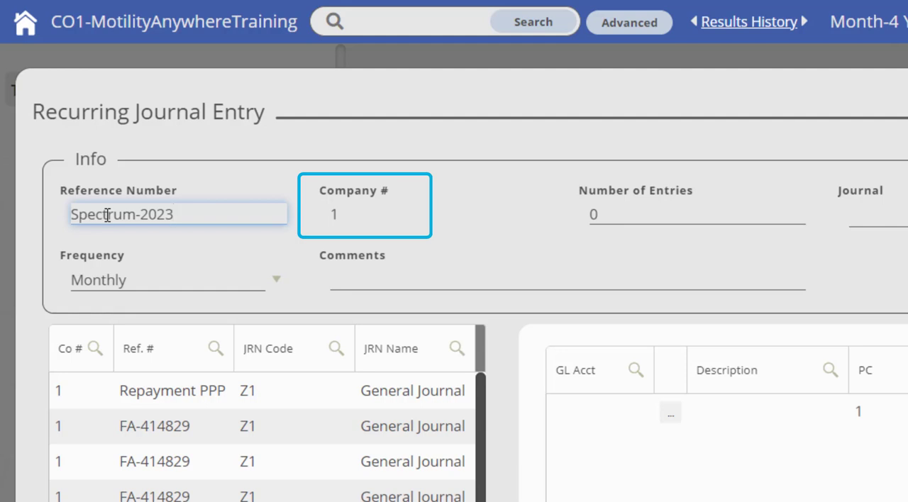
click(603, 214)
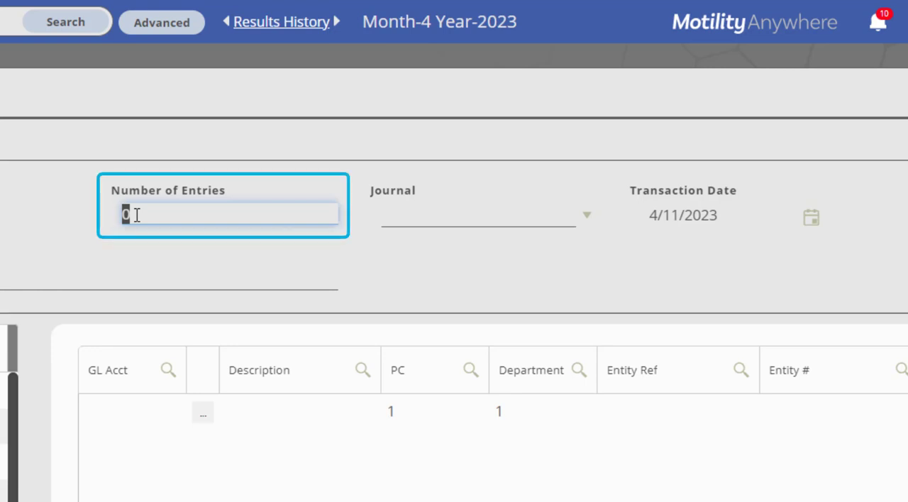
text(12)
Assign the recurring entry to journal Z1, General Journal
click(588, 224)
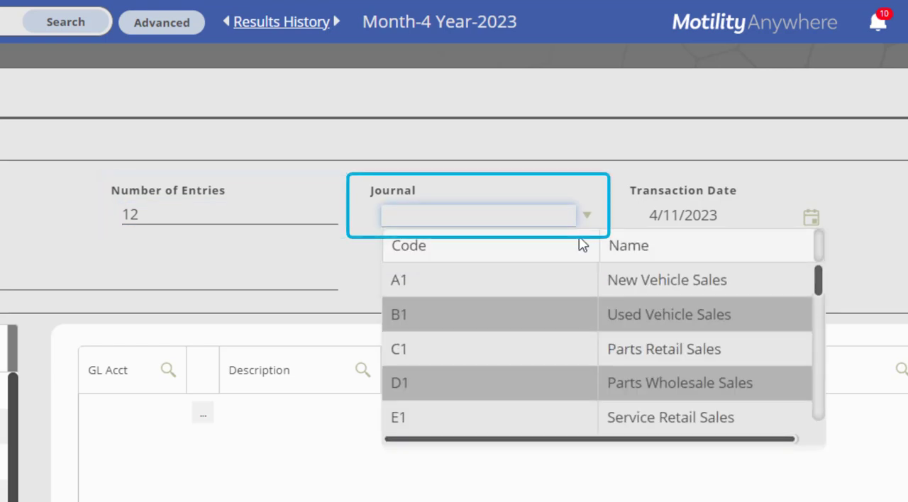
scroll(566, 308, down, 3)
scroll(563, 308, down, 6)
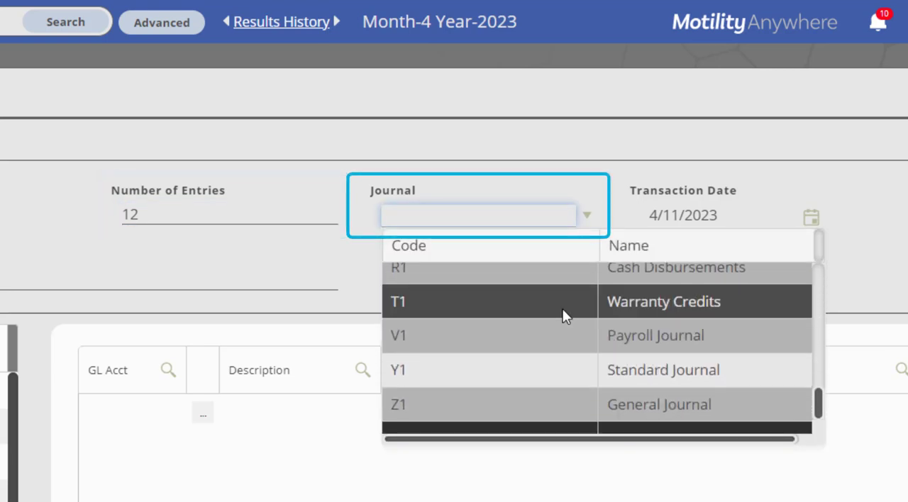
click(550, 401)
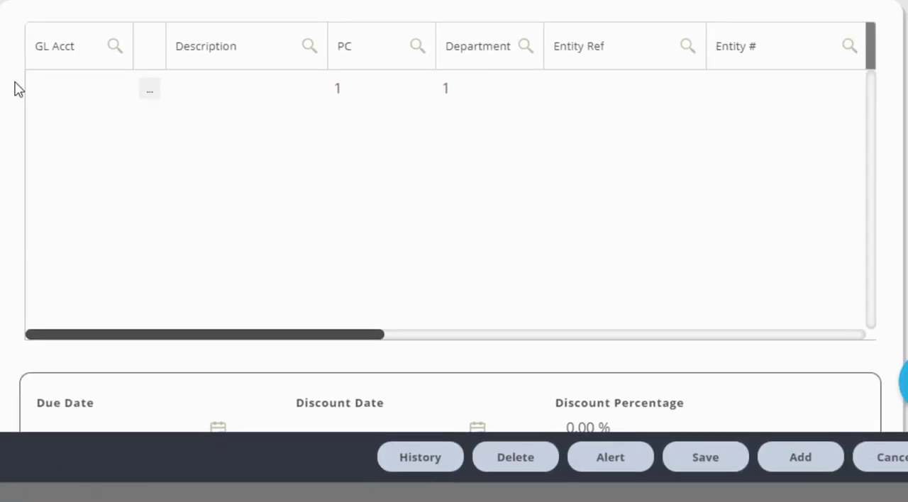
Enter GL account 8615 on the first line of the recurring journal entry
click(46, 91)
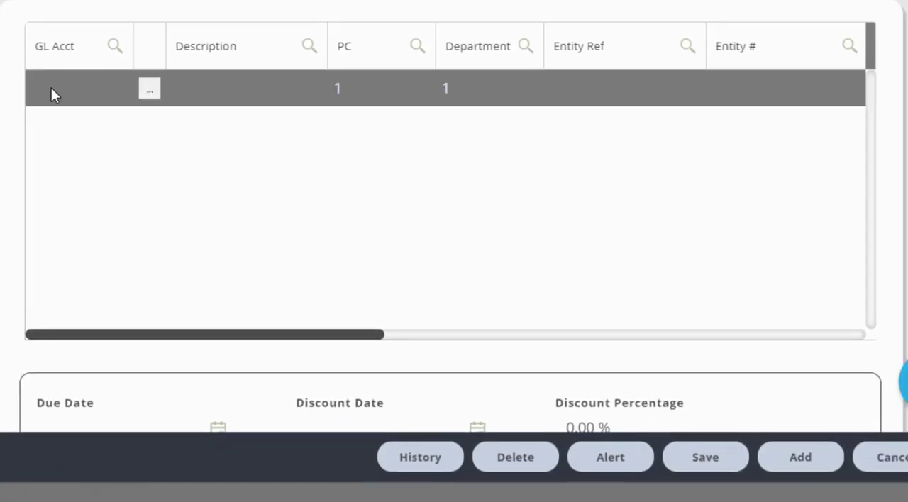
click(51, 87)
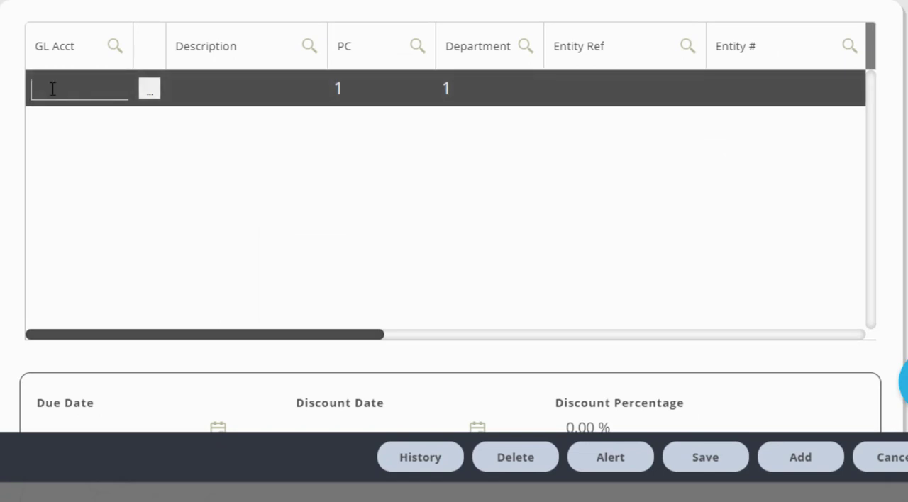
text(8615)
key(Tab)
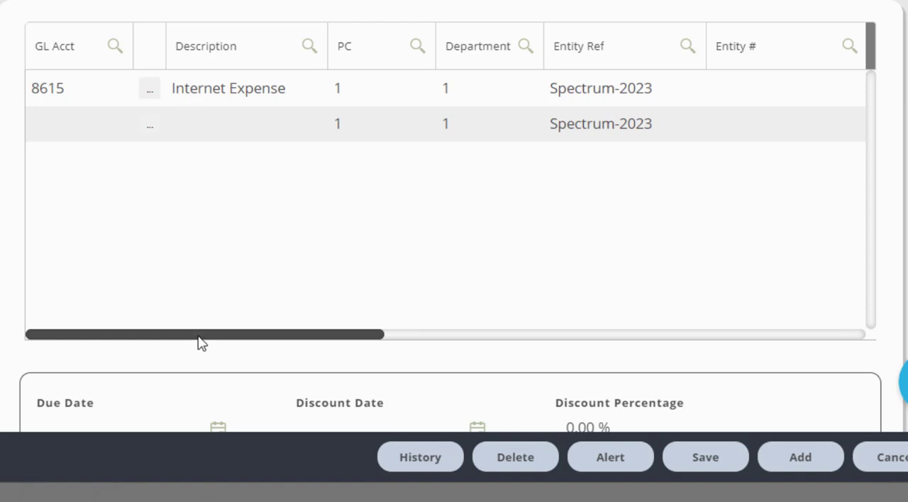
Search entities by company name for "spectrum" and assign the Spectrum company to the first line
drag(198, 343, 396, 324)
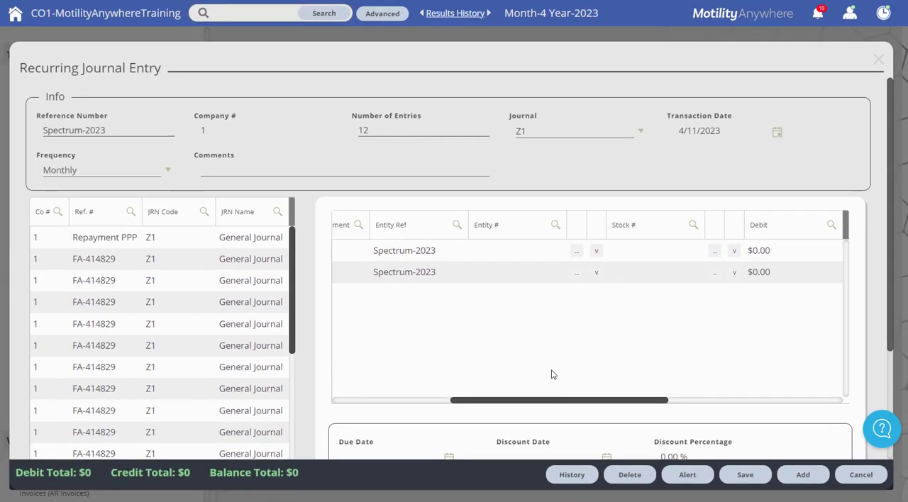
click(576, 252)
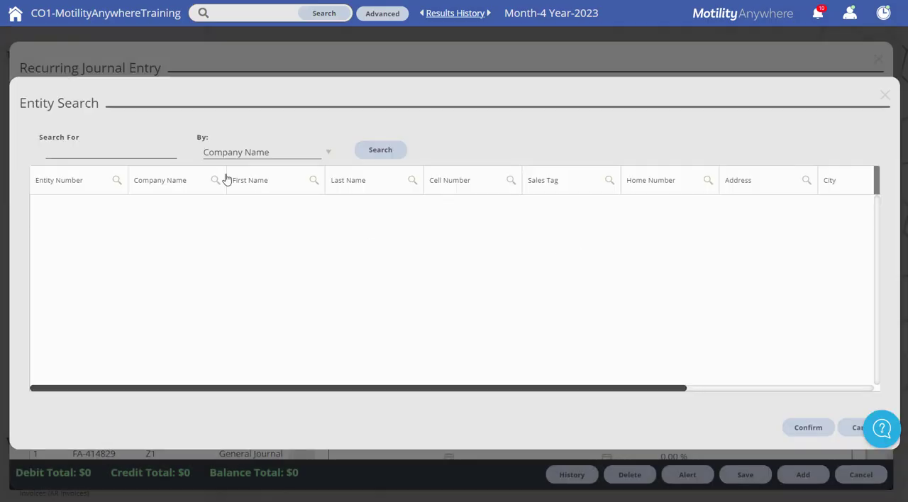
click(158, 152)
text(spectrum)
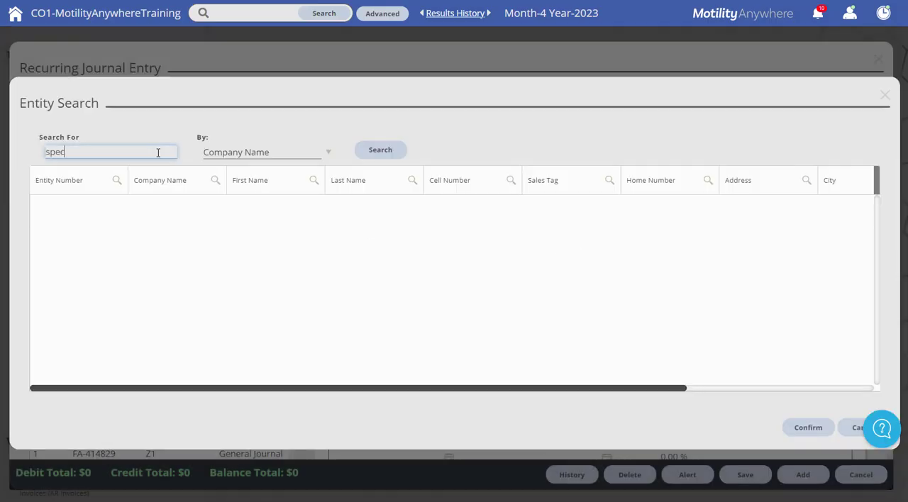
key(Return)
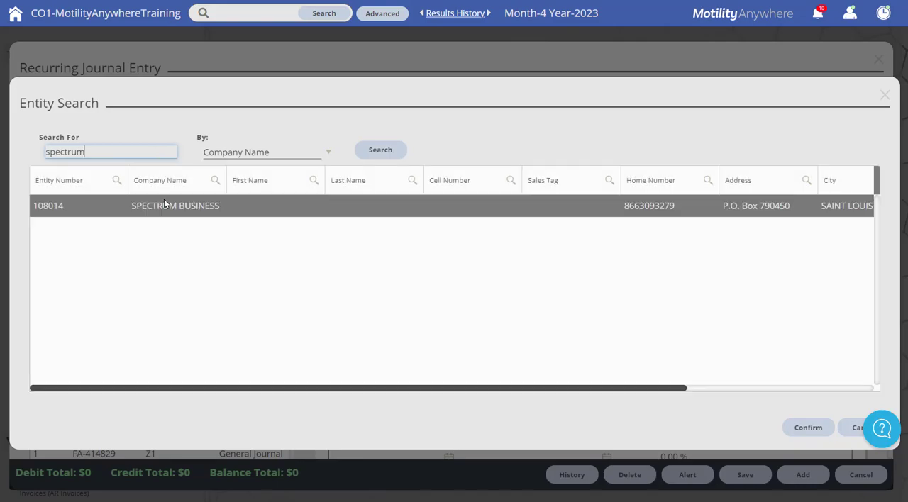
double_click(165, 205)
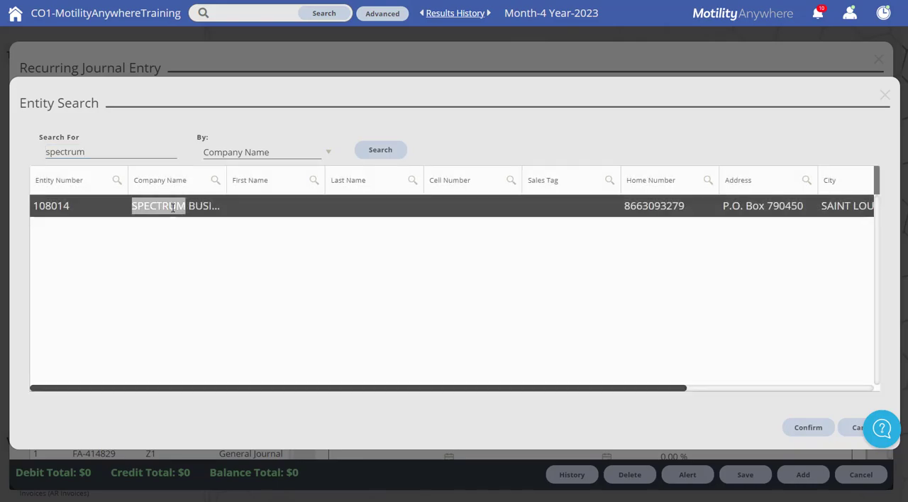
click(794, 428)
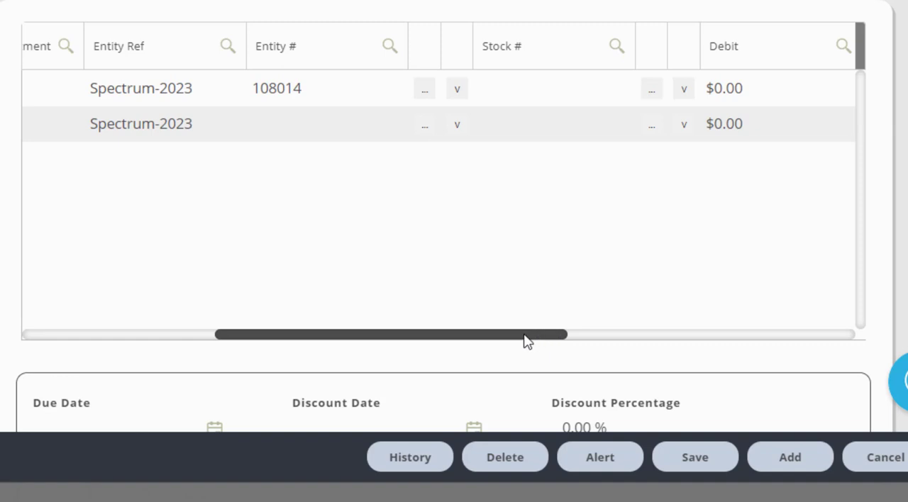
Set the debit of the Internet Expense line to $88.62
drag(523, 334, 764, 333)
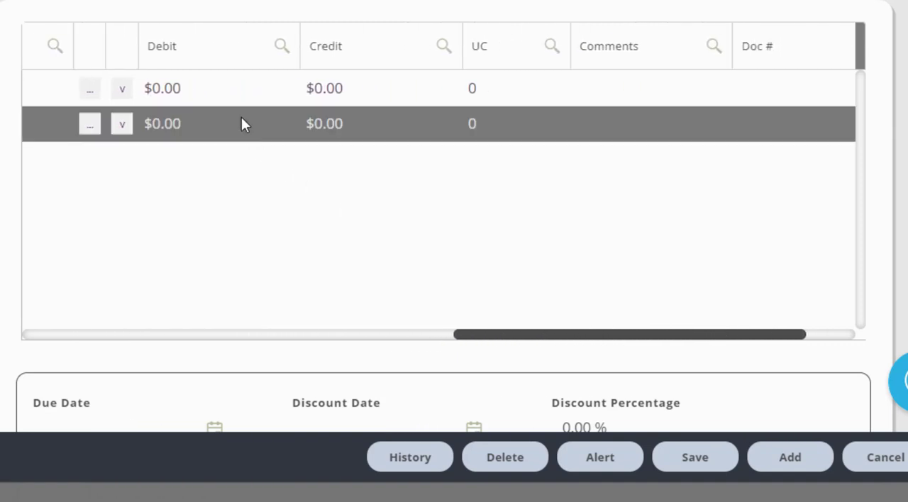
click(218, 86)
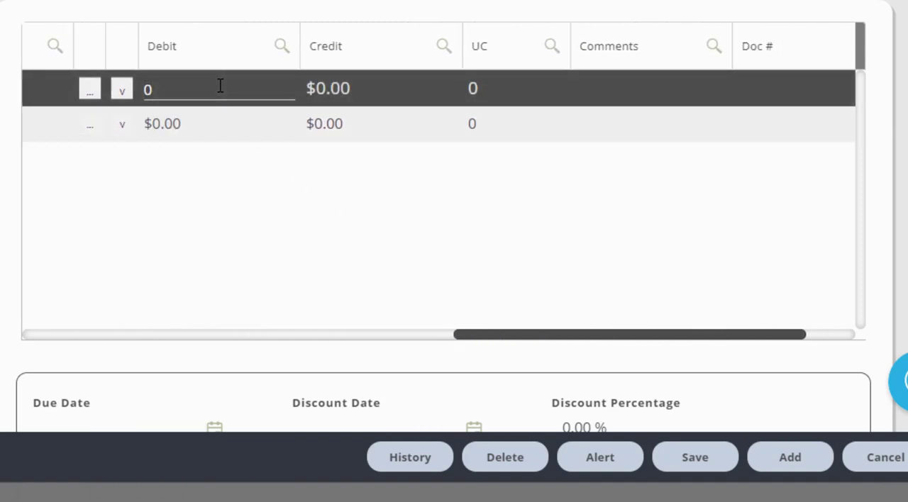
text(88.62)
click(233, 214)
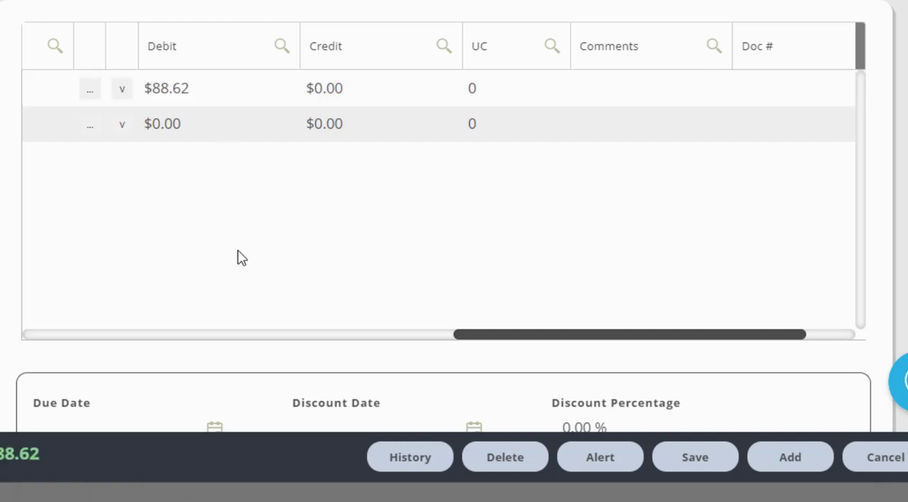
Enter GL account 2160 on the second line of the recurring journal entry
click(291, 335)
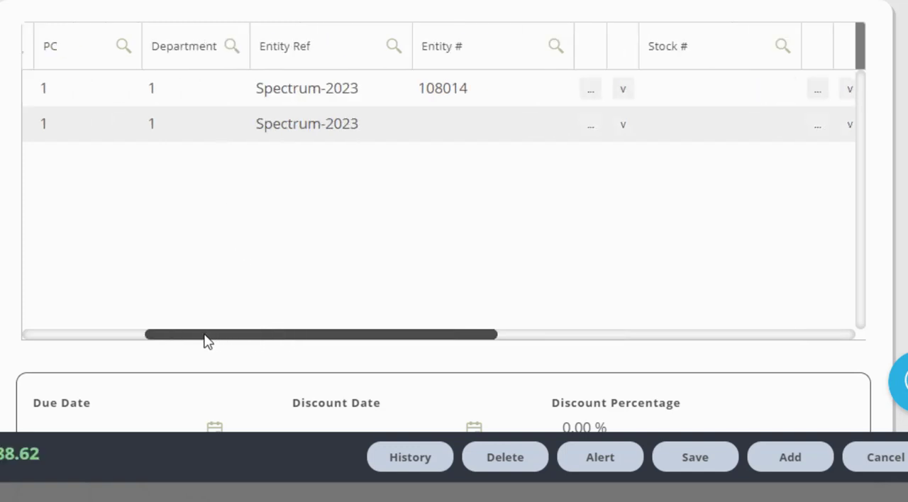
drag(205, 341, 78, 332)
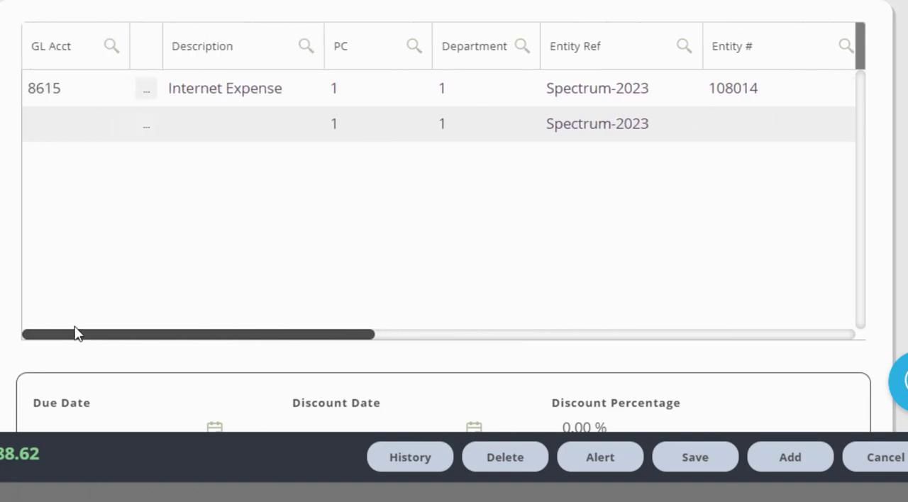
click(40, 126)
click(44, 122)
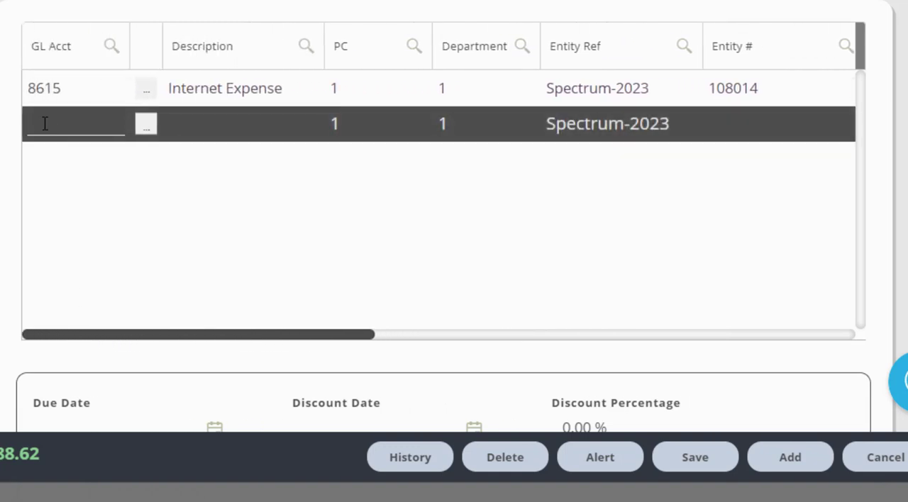
text(2160)
key(Tab)
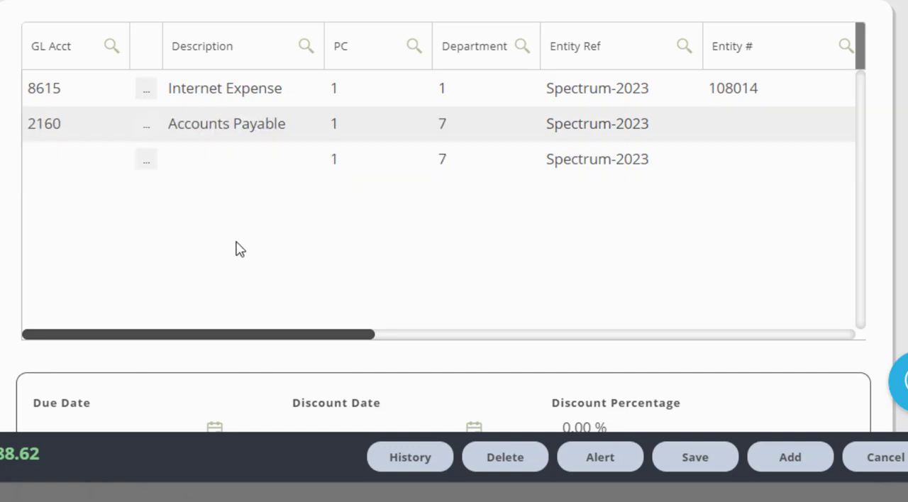
Enter the Spectrum entity number on the Accounts Payable line
drag(260, 341, 436, 334)
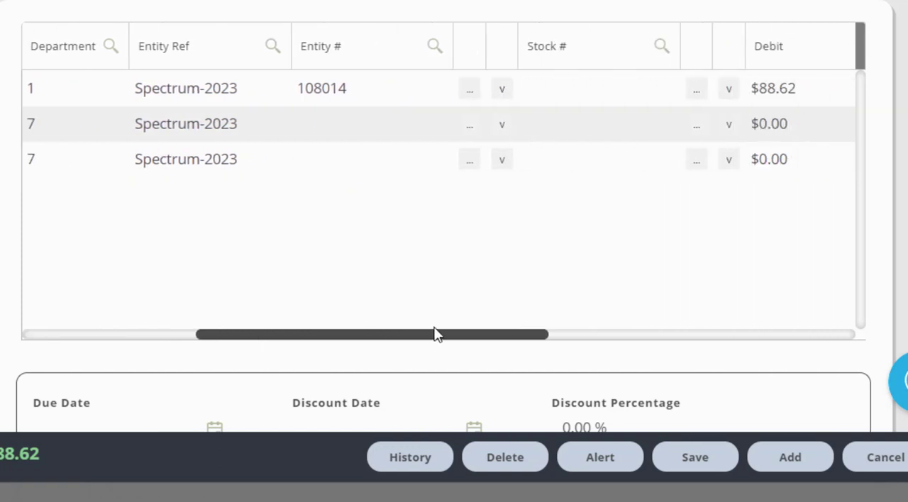
click(345, 125)
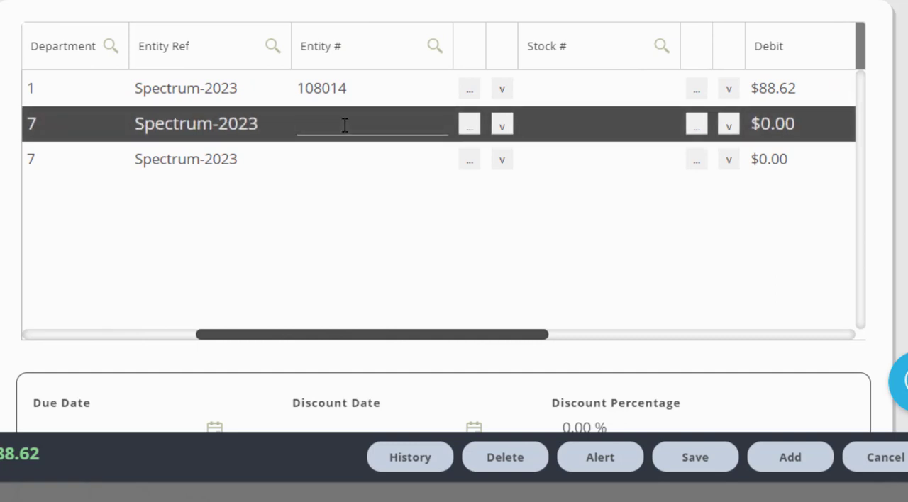
text(10814)
Set the credit of the Accounts Payable line to $88.62
drag(436, 338, 588, 338)
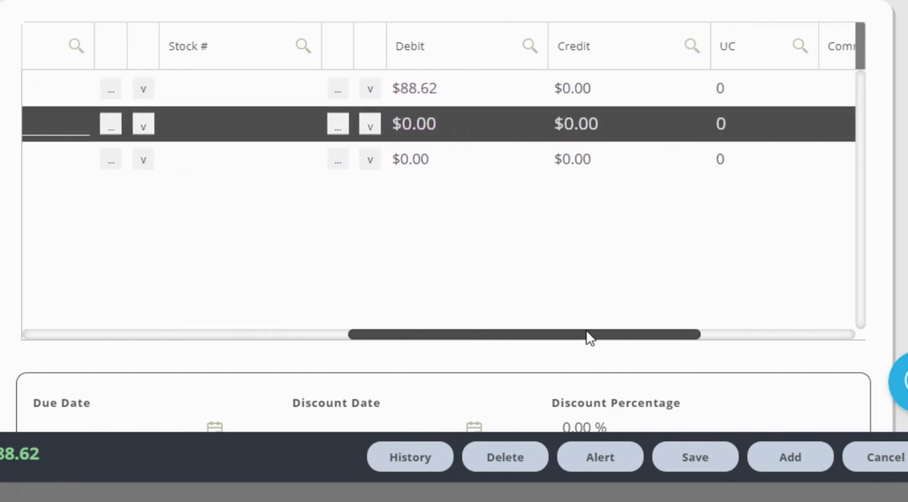
click(609, 124)
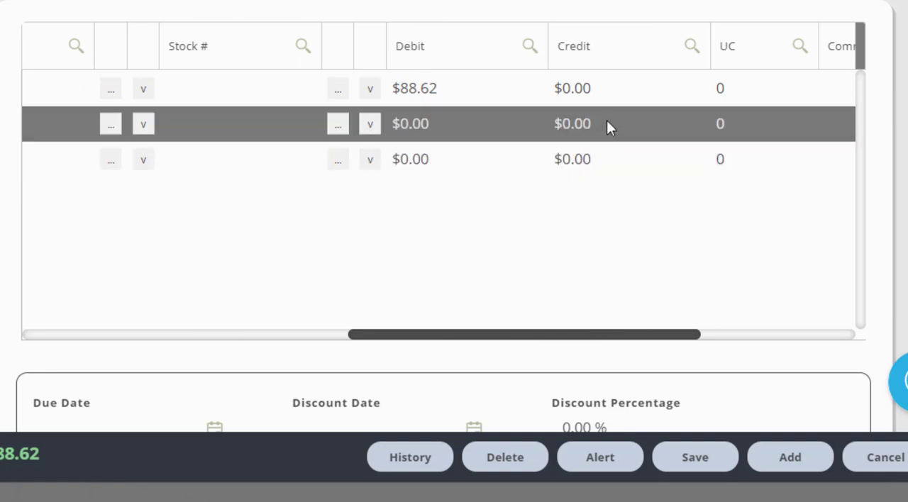
click(606, 126)
text(88)
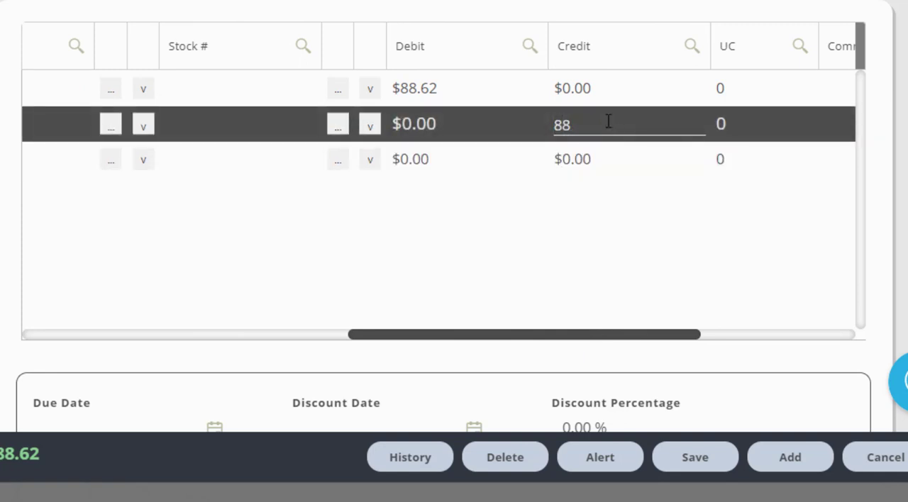
text(.62)
Save the Spectrum-2023 recurring journal entry and close its window
drag(561, 337, 645, 334)
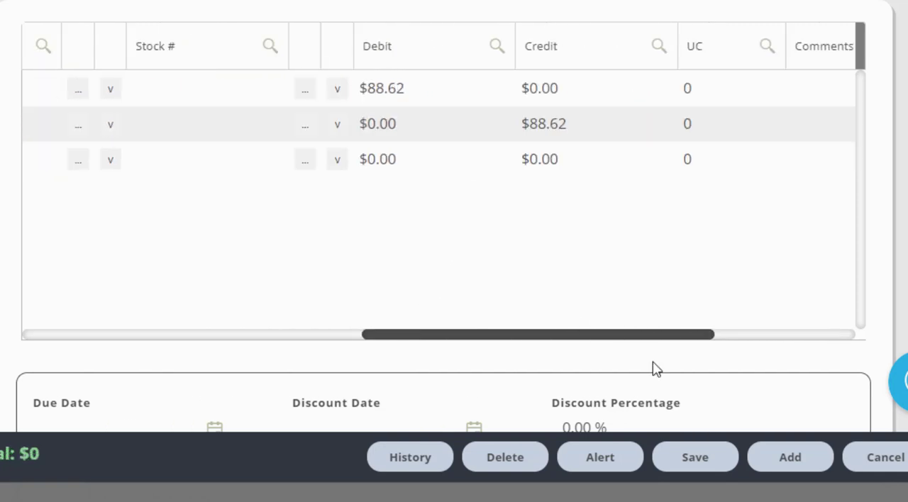
click(698, 461)
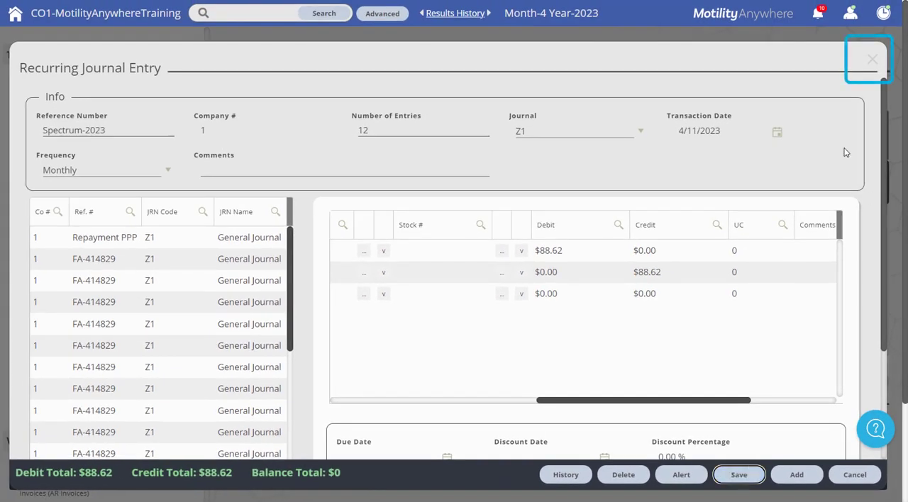
click(872, 64)
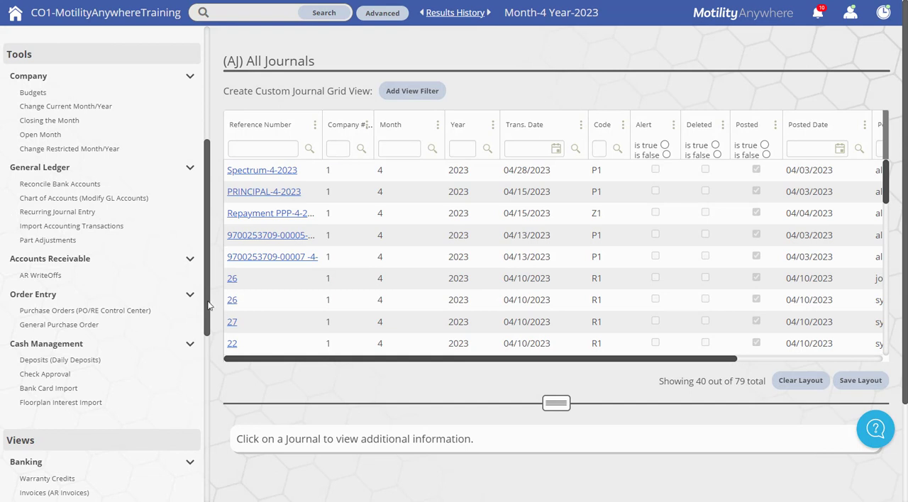
Create the recurring transactions for the current accounting month and dismiss the resulting message
drag(208, 305, 220, 165)
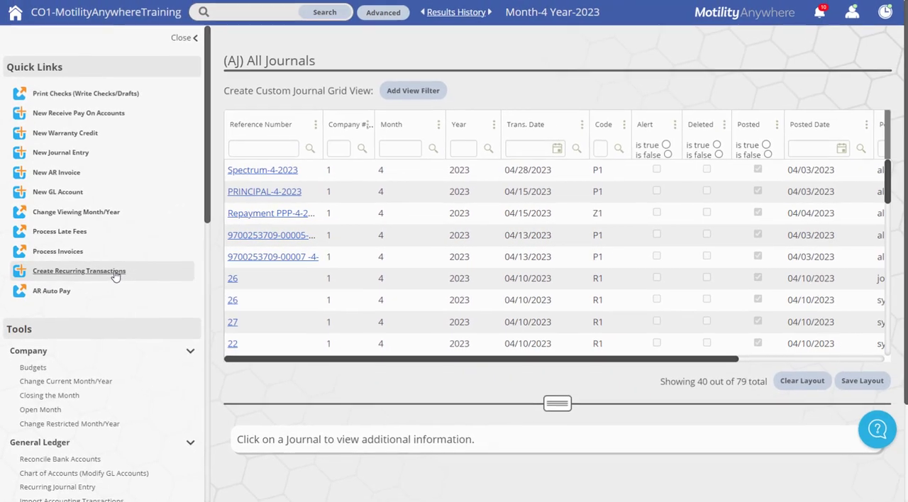
click(225, 300)
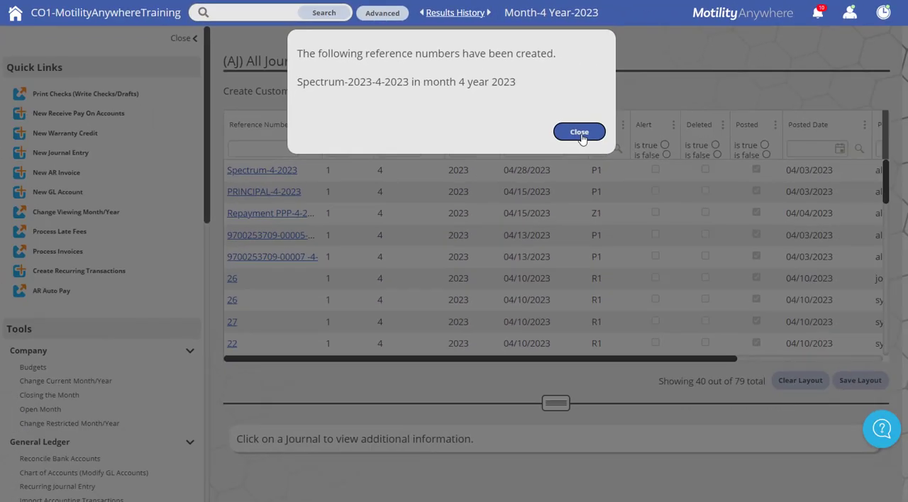
click(713, 275)
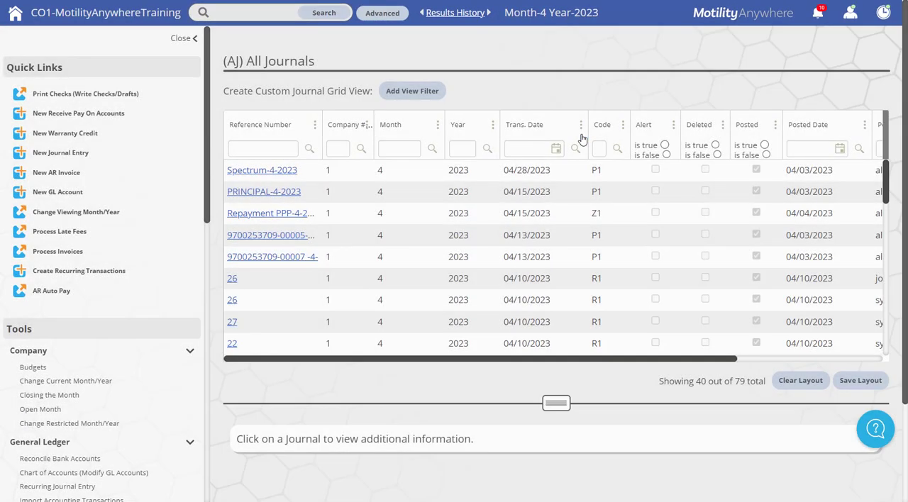